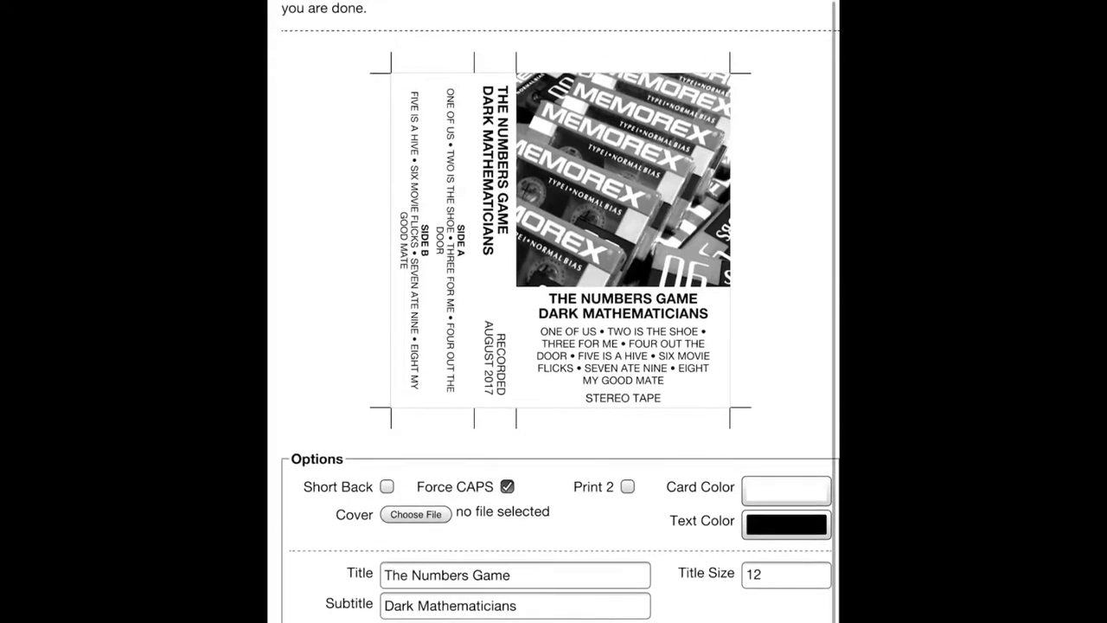
scroll(560, 311, "down", 2)
scroll(560, 312, "down", 2)
scroll(560, 311, "up", 3)
scroll(560, 311, "up", 3)
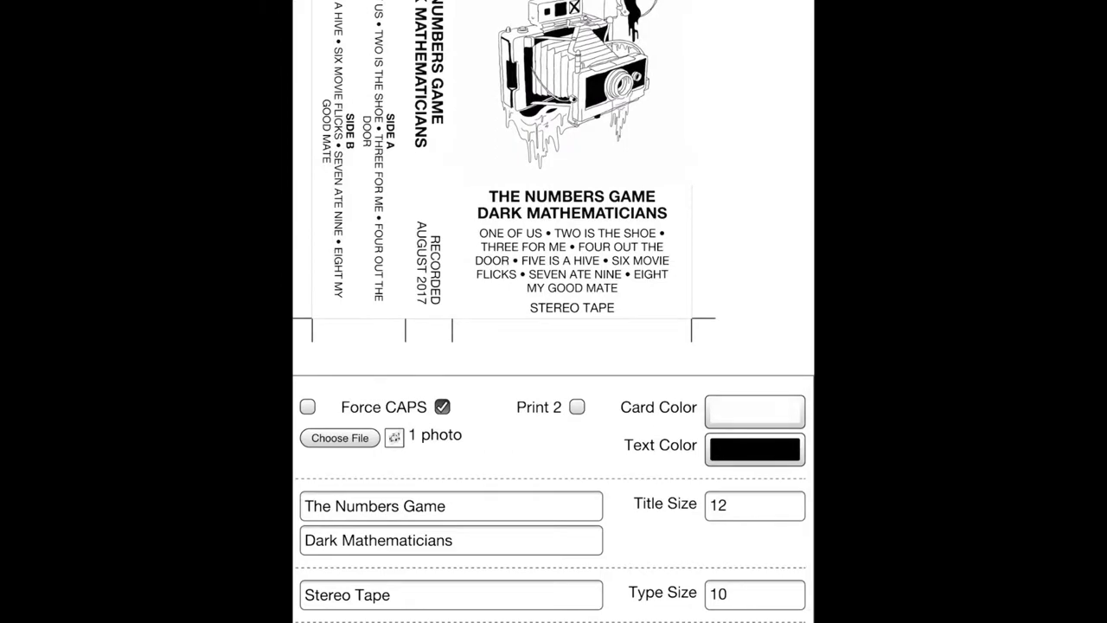
Set the card background to orange after trying maroon, purple and yellow.
left_click(754, 449)
left_click(487, 556)
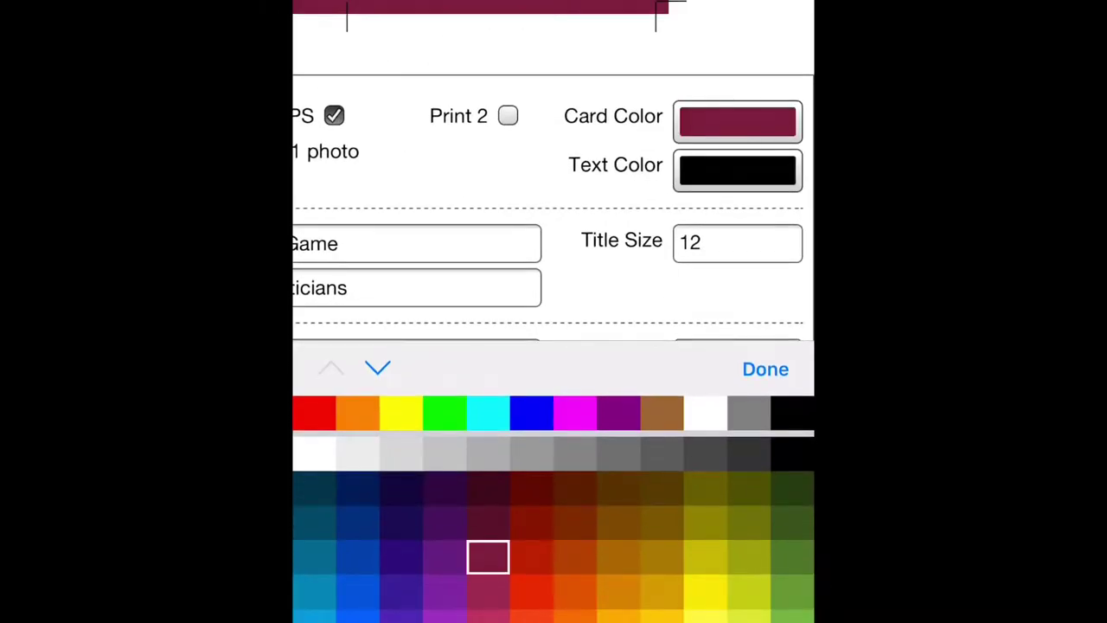
left_click(530, 556)
left_click(617, 610)
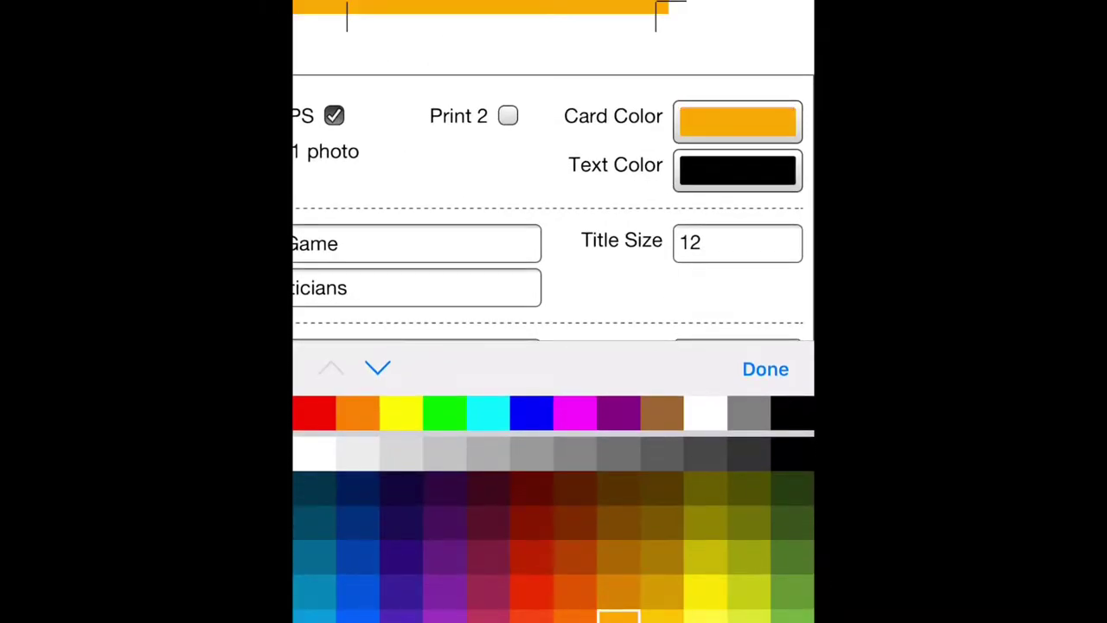
scroll(554, 173, "up", 5)
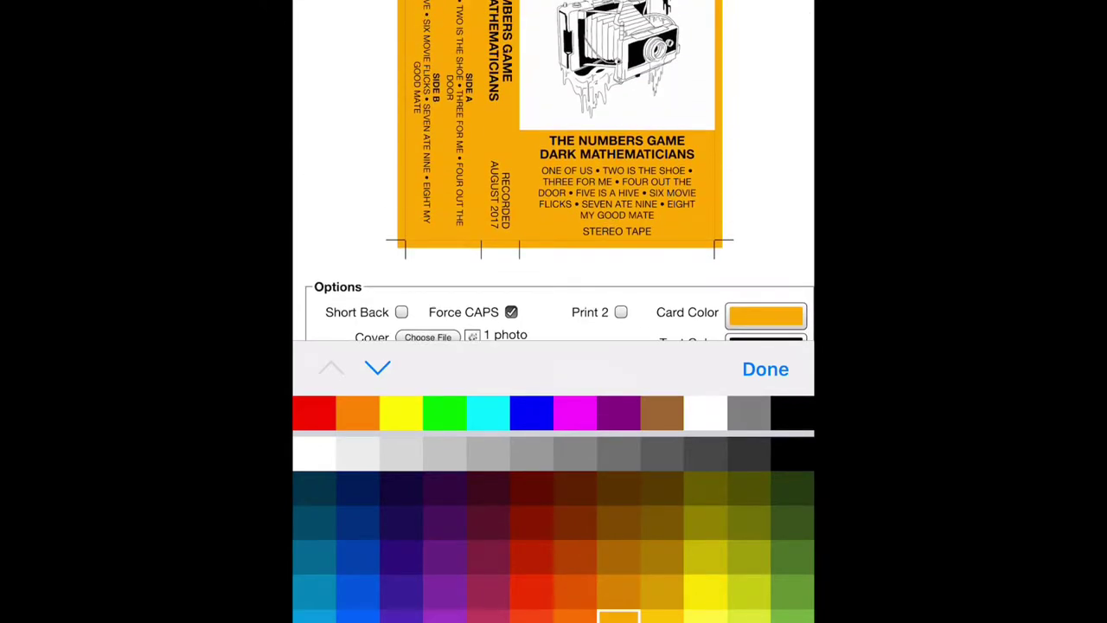
scroll(553, 173, "up", 2)
left_click(445, 591)
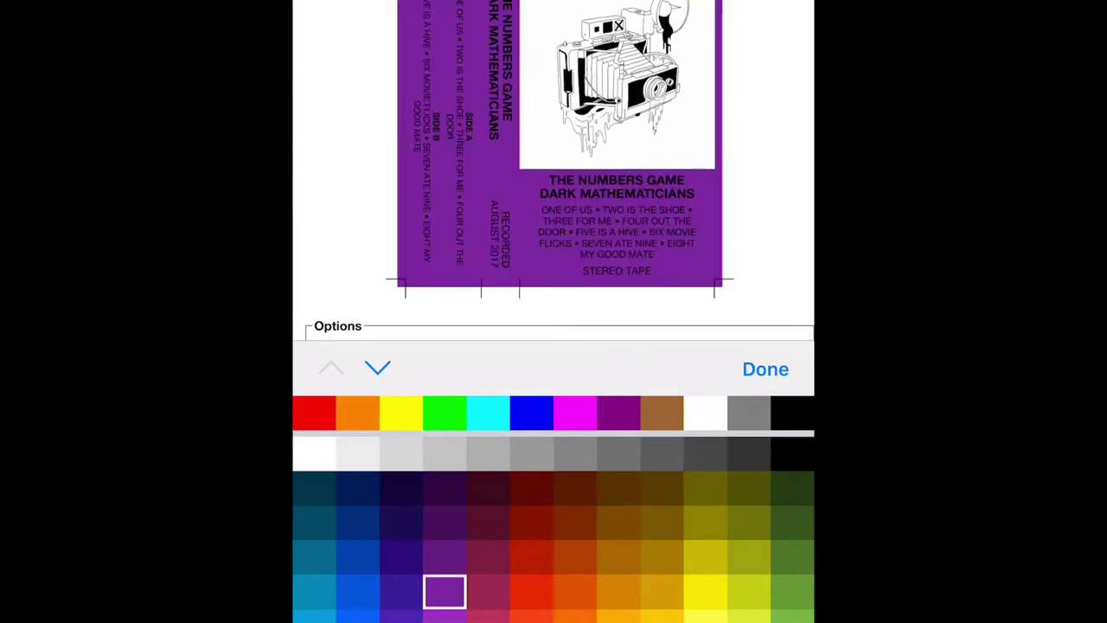
left_click(618, 614)
left_click(749, 613)
left_click(617, 614)
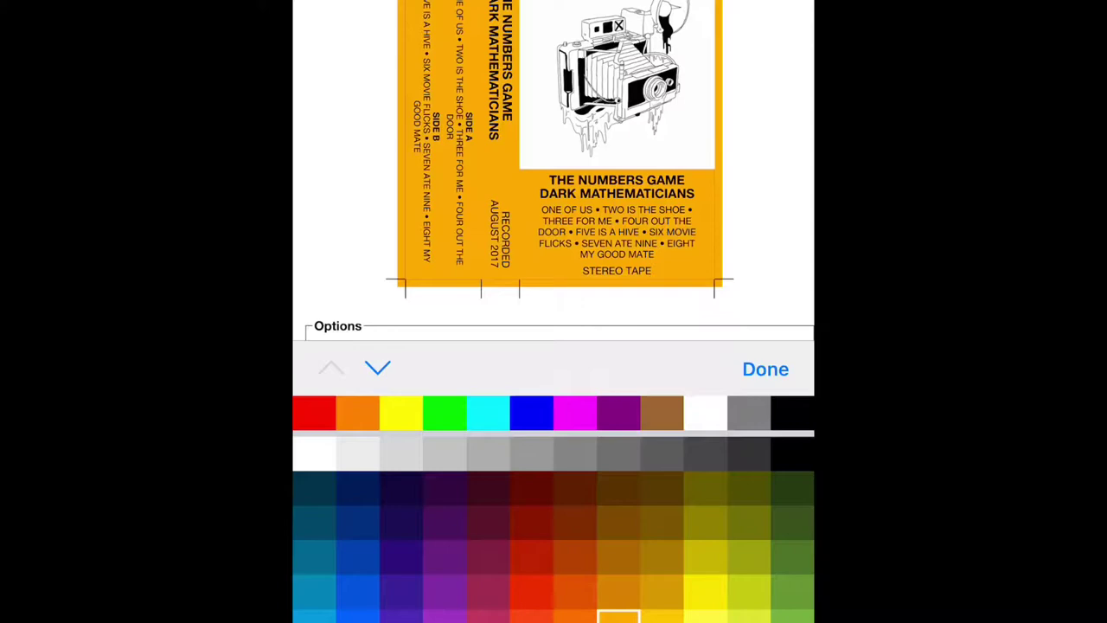
left_click(764, 368)
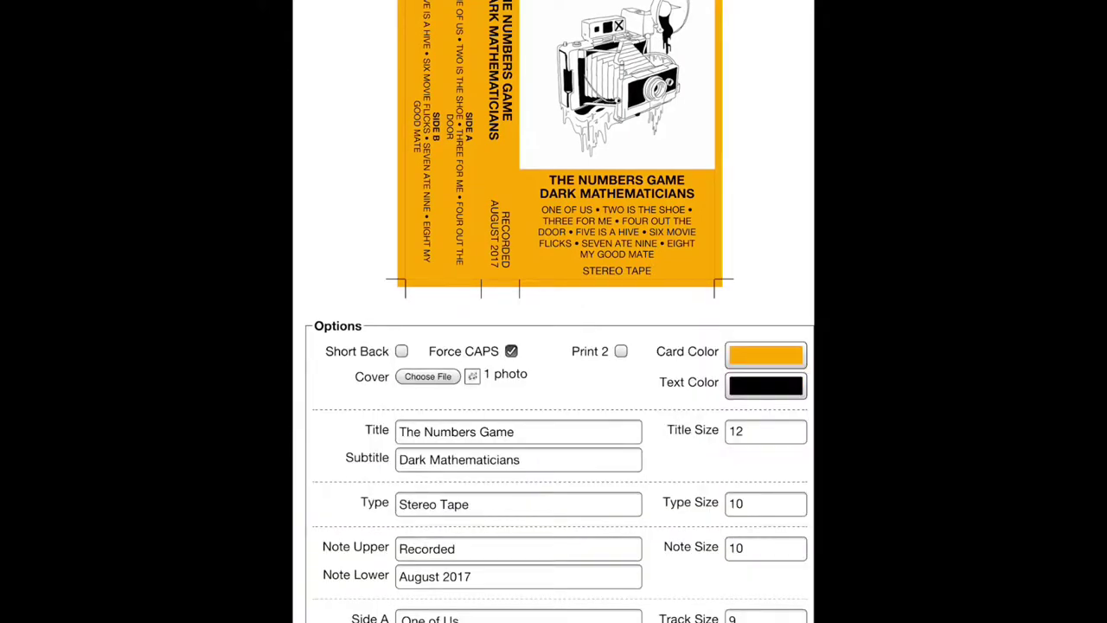
left_click(766, 382)
Change the card text colour from purple to a light, near-white shade.
left_click(445, 557)
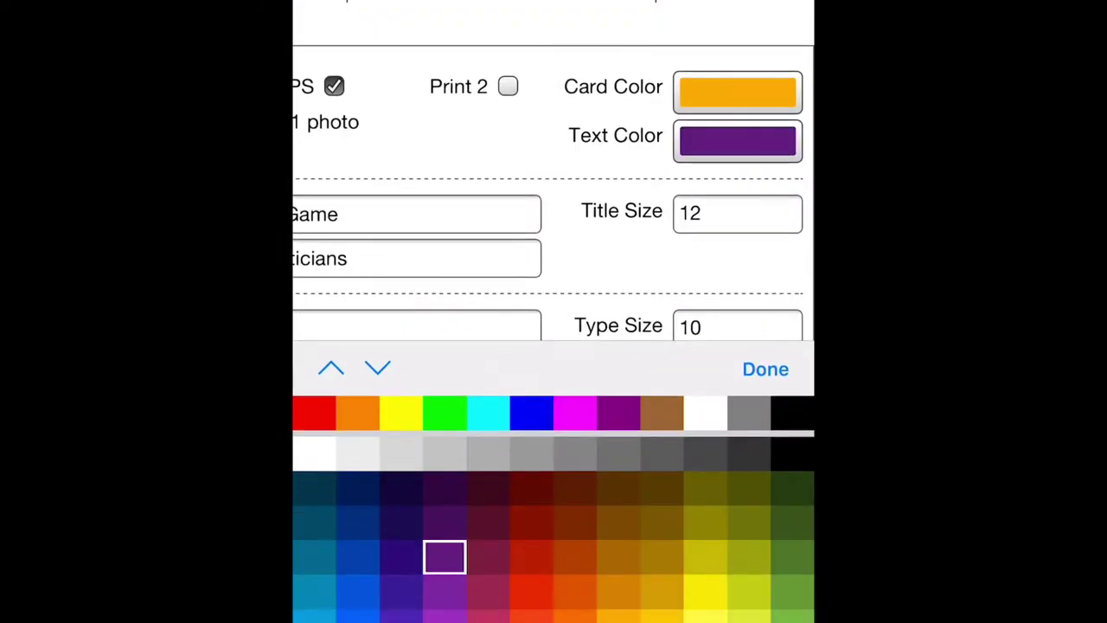
left_click(358, 452)
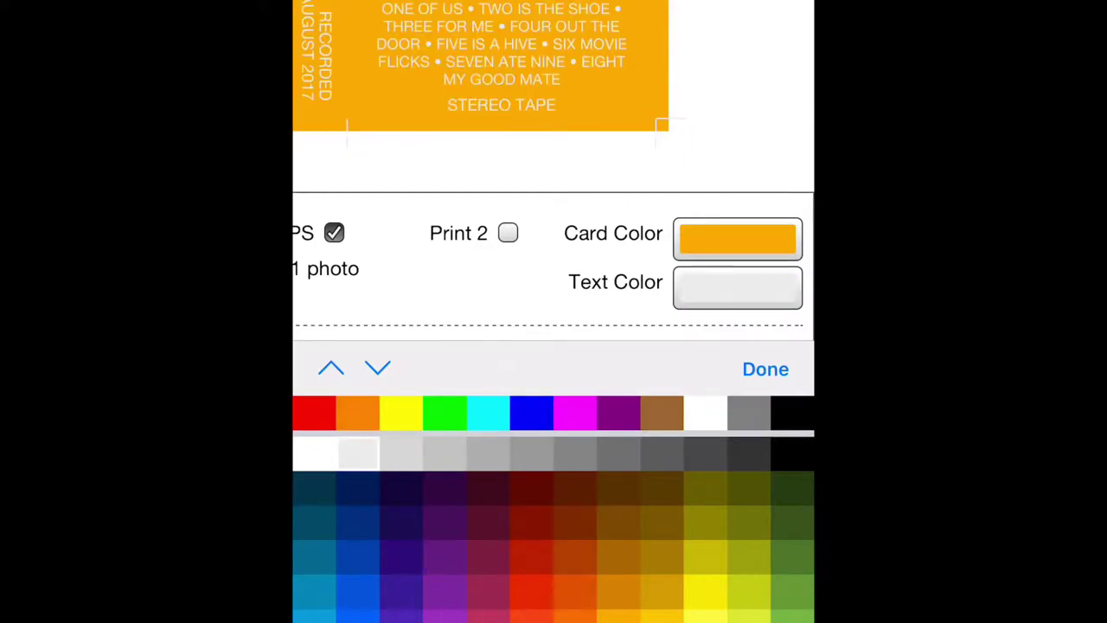
left_click(765, 368)
scroll(554, 259, "up", 5)
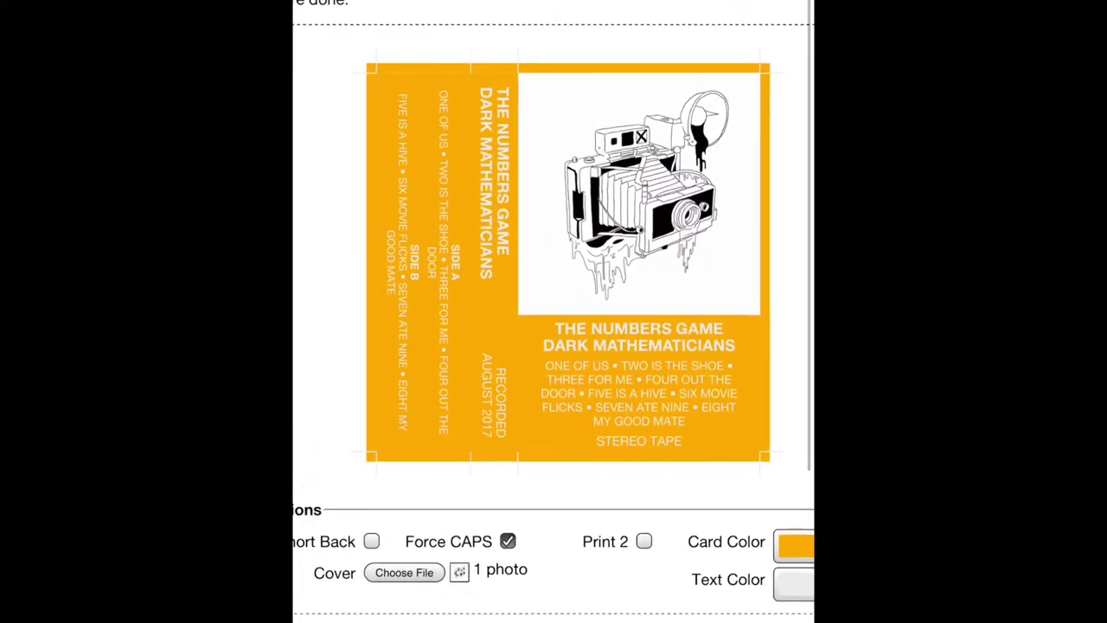
scroll(554, 311, "down", 5)
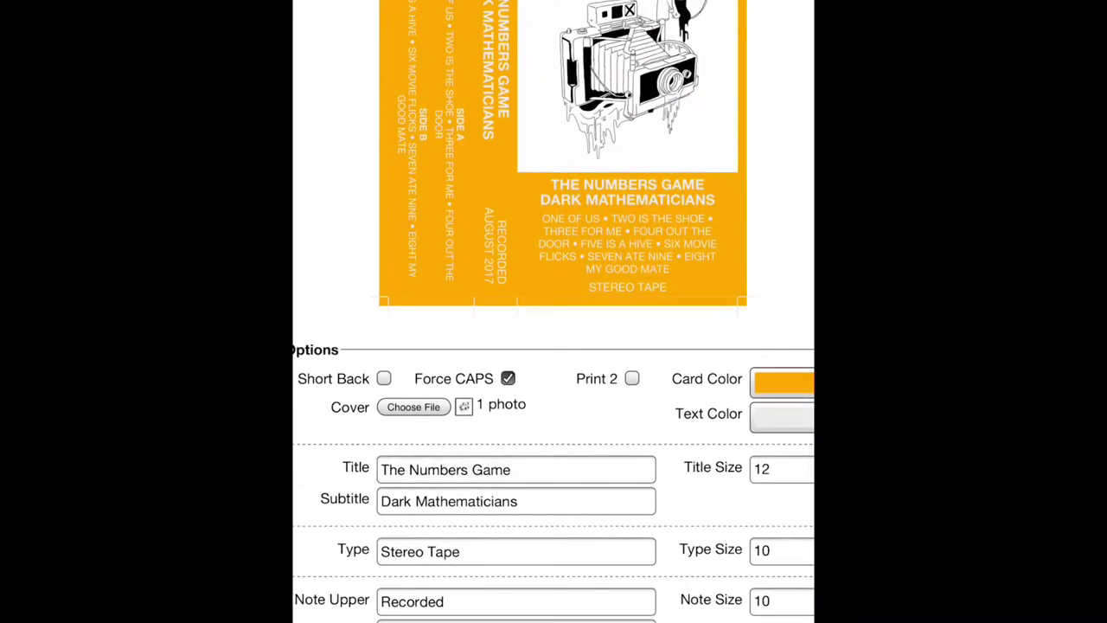
Replace the title 'The Numbers Game' with 'Cassette6'.
left_click(562, 469)
key("BackSpace")
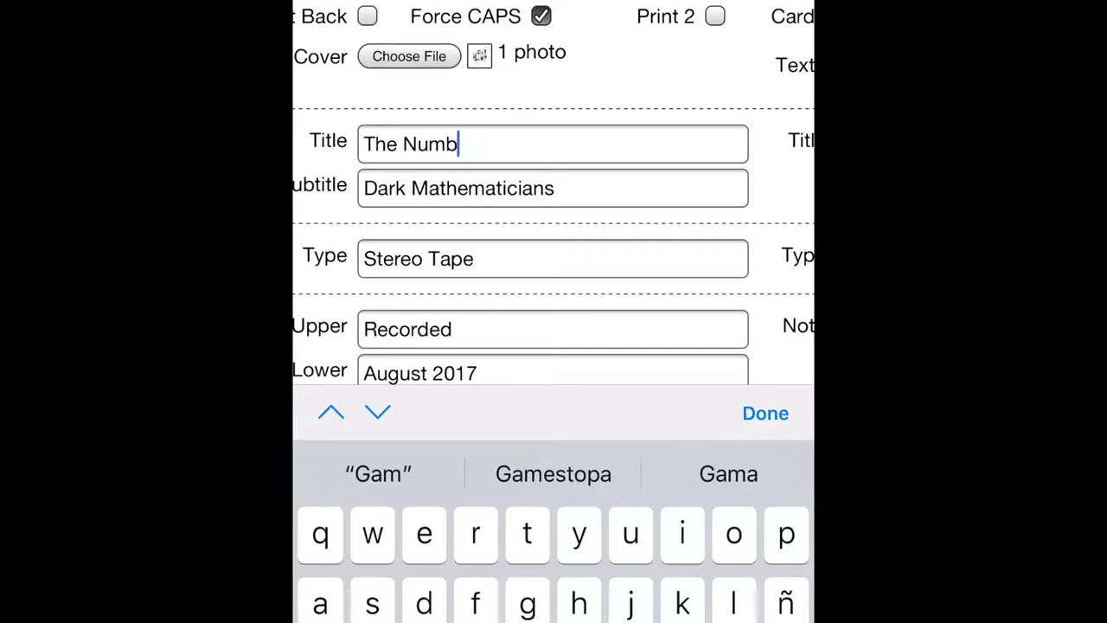
key("BackSpace")
key("BackSpace")
key("BackSpace")
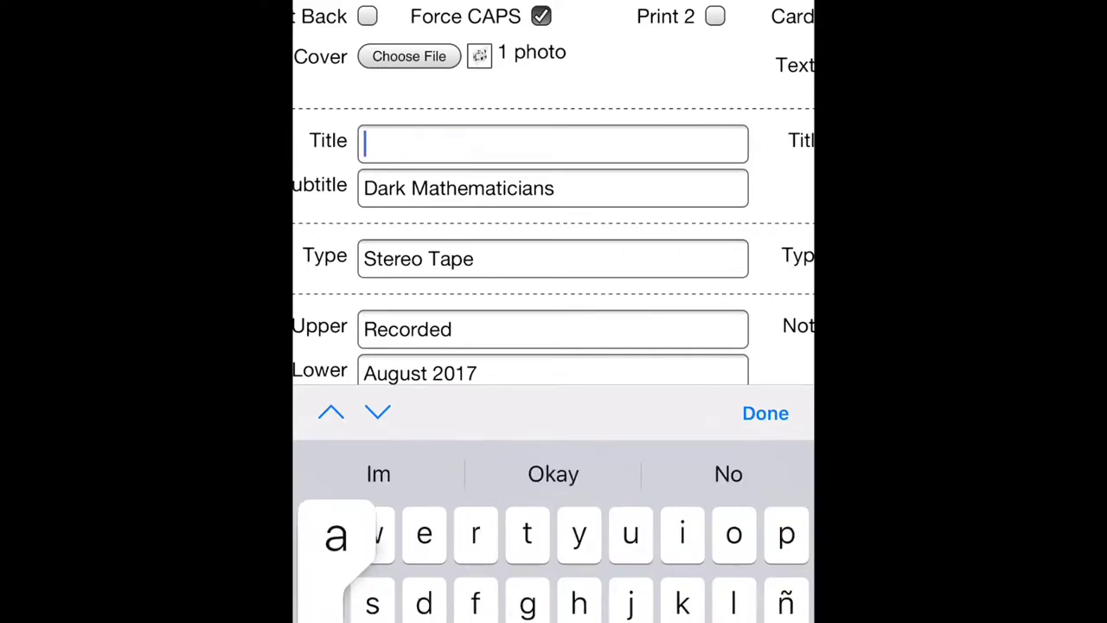
type("Cassette6")
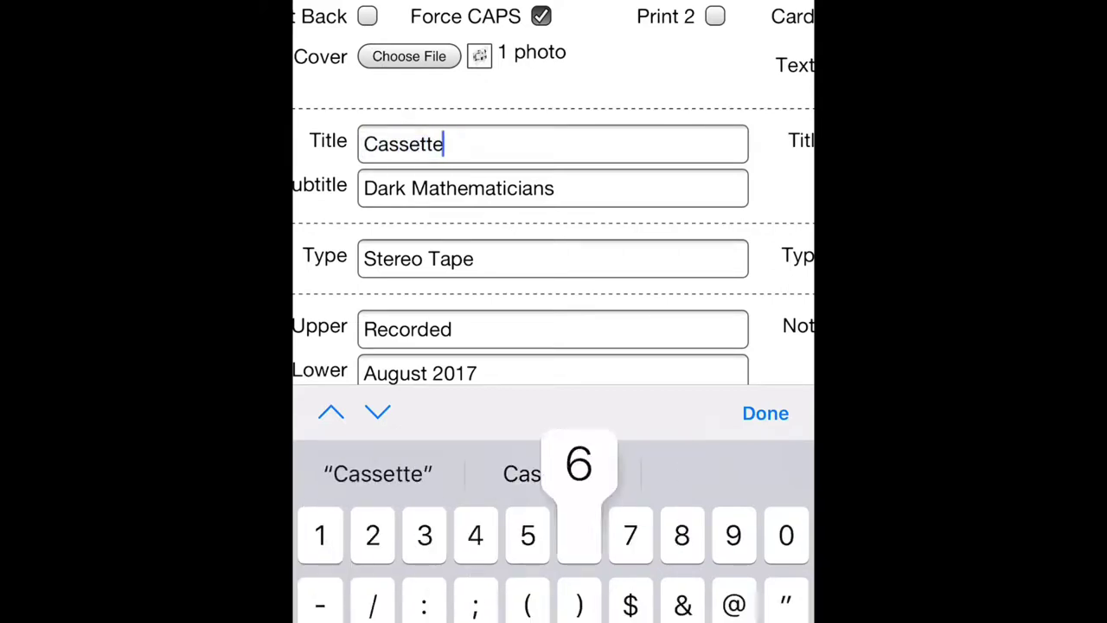
left_click(764, 412)
scroll(553, 311, "up", 10)
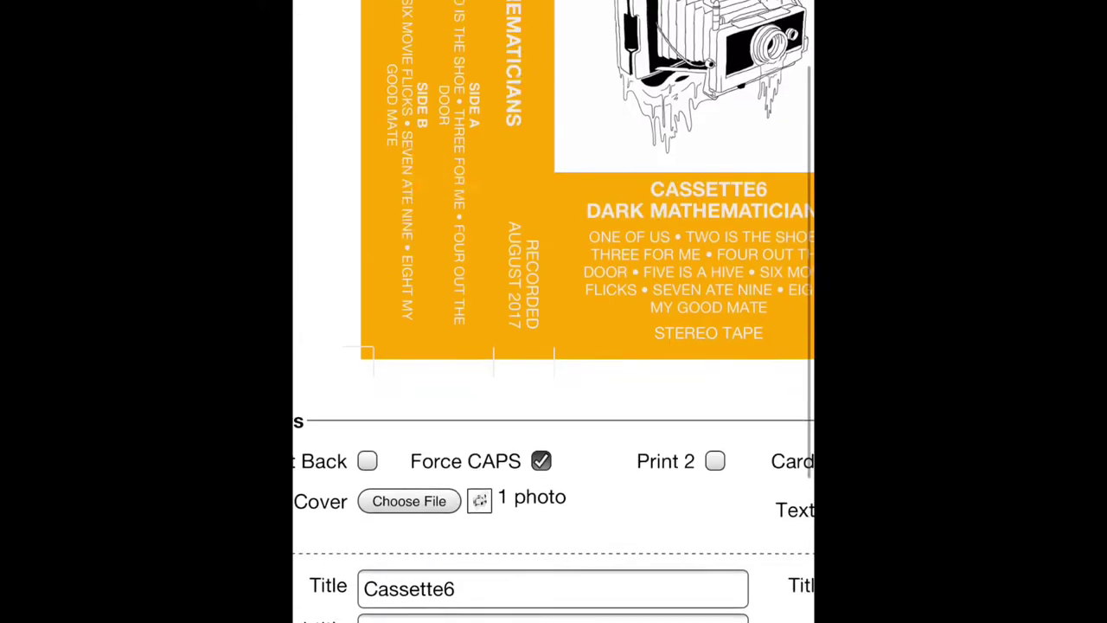
scroll(553, 312, "up", 5)
scroll(553, 311, "down", 5)
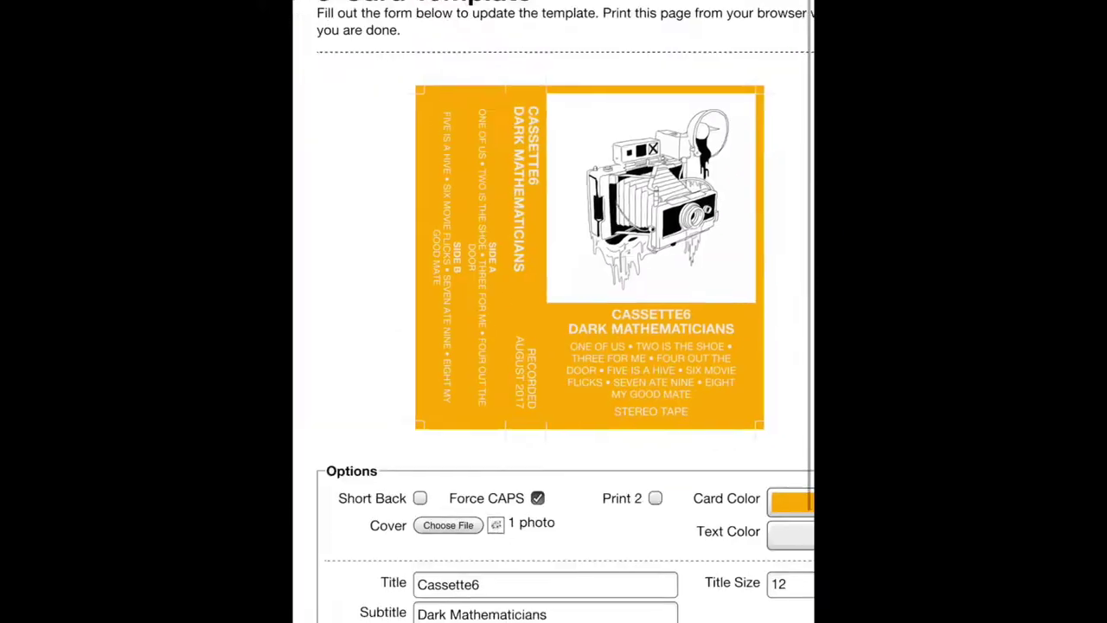
scroll(553, 312, "down", 5)
scroll(553, 311, "down", 3)
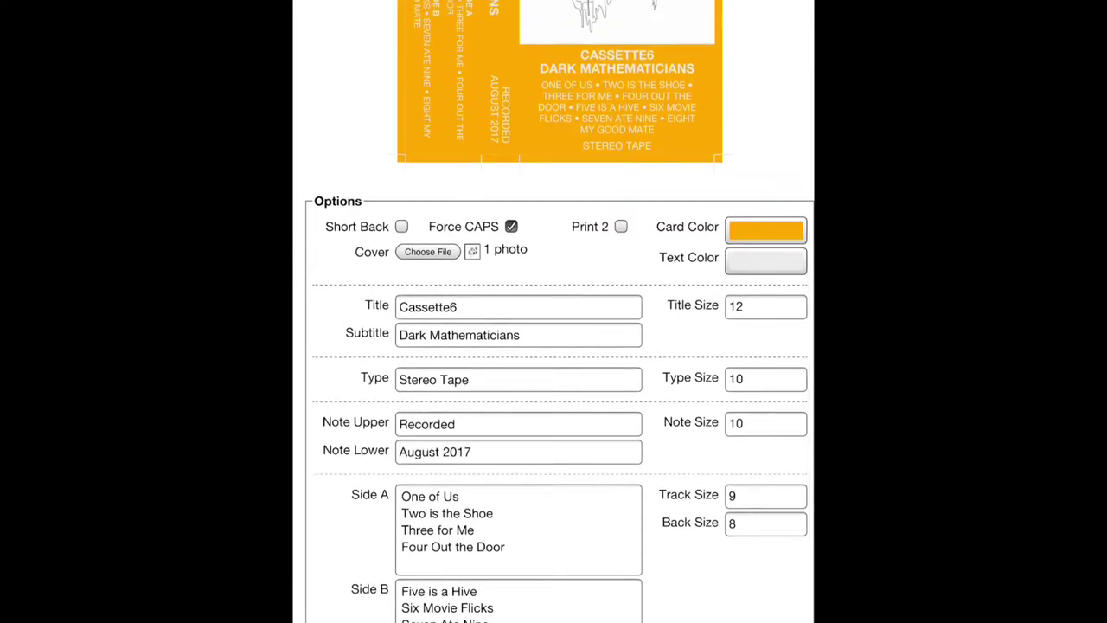
Rename Side A's fourth track from 'Four Out the Door' to '65th and ingleside'.
left_click(436, 529)
left_click(511, 188)
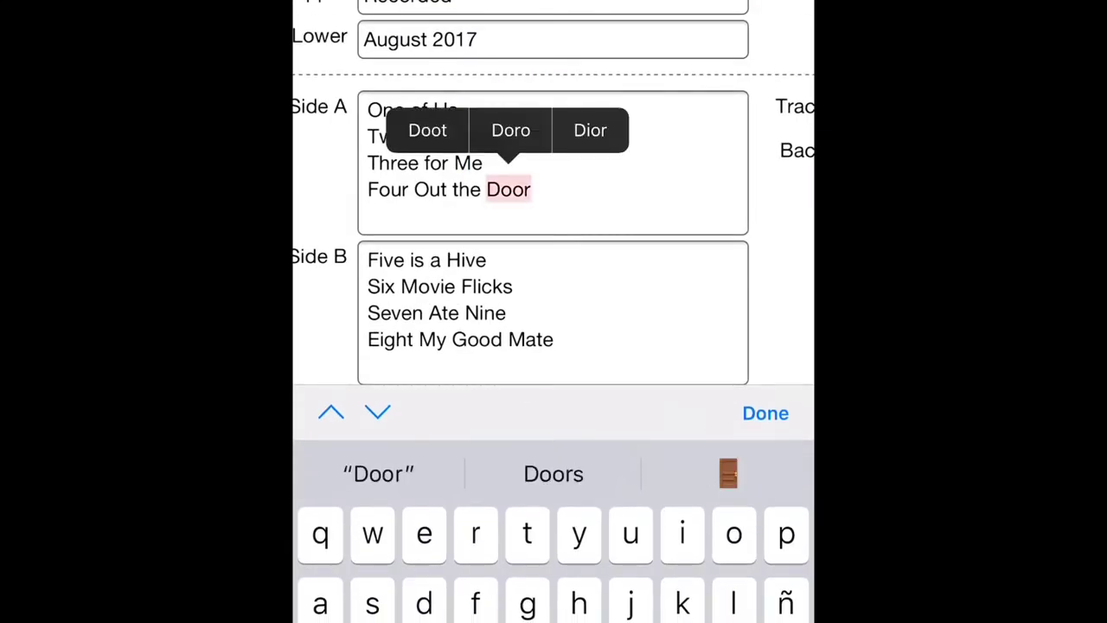
key("BackSpace")
key("BackSpace")
key("BackSpace")
key("BackSpace")
key("BackSpace")
key("BackSpace")
key("BackSpace")
key("BackSpace")
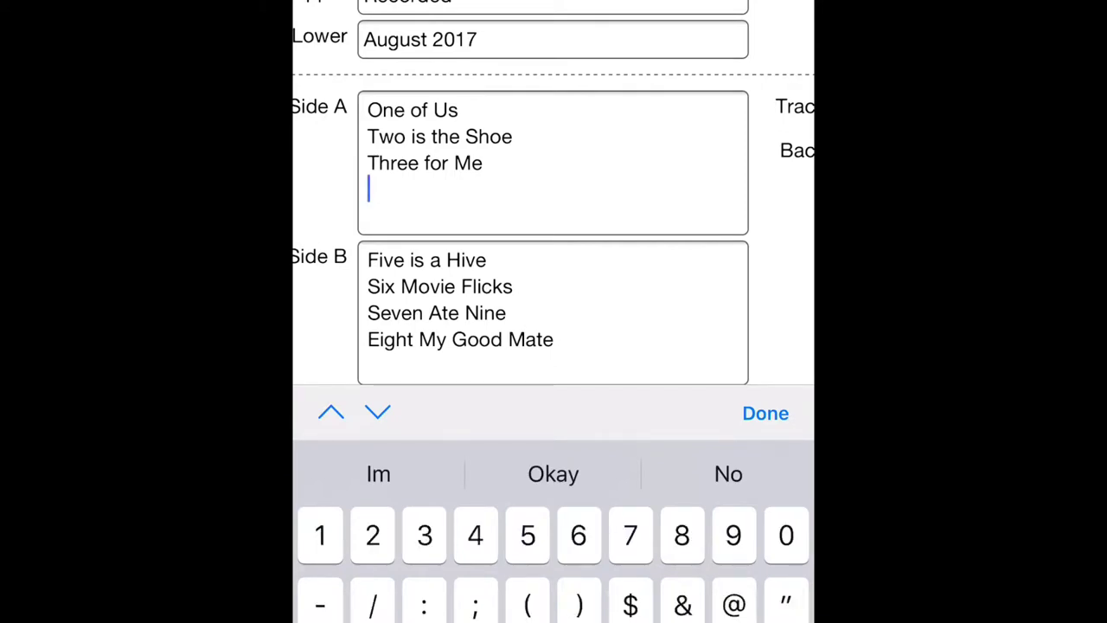
type("65th and i")
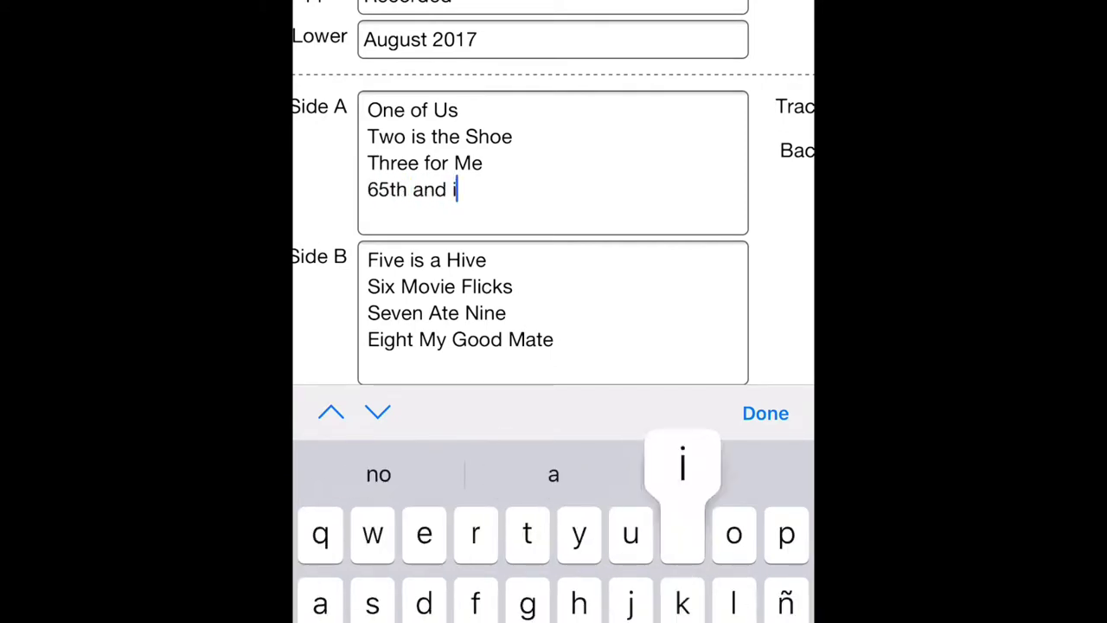
type("ngleside")
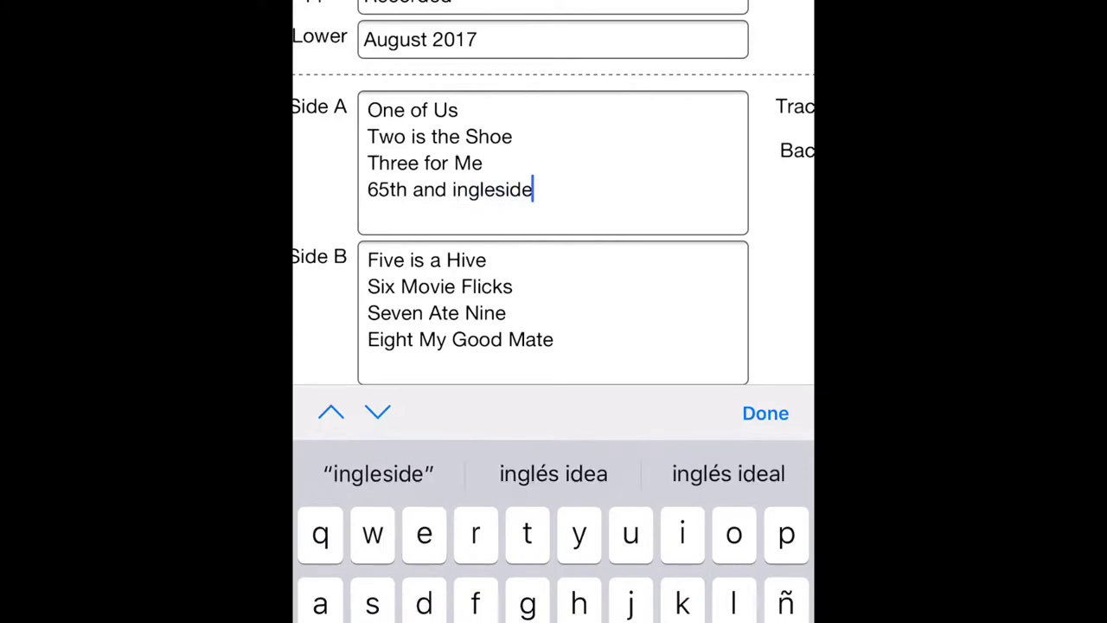
left_click(765, 412)
scroll(554, 311, "up", 8)
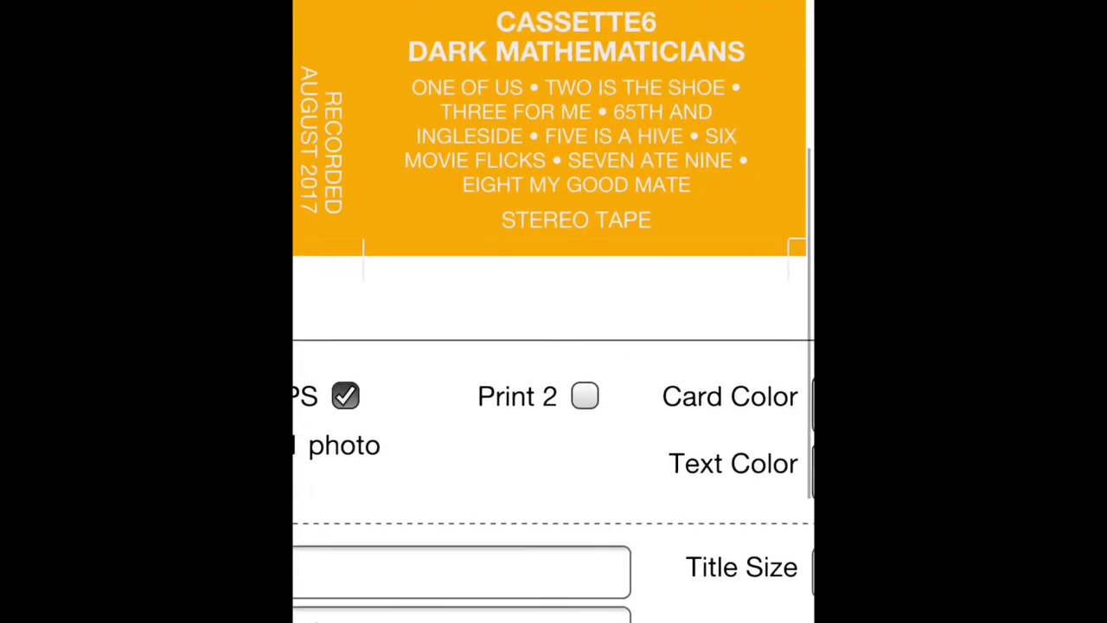
scroll(553, 260, "up", 3)
scroll(553, 260, "left", 2)
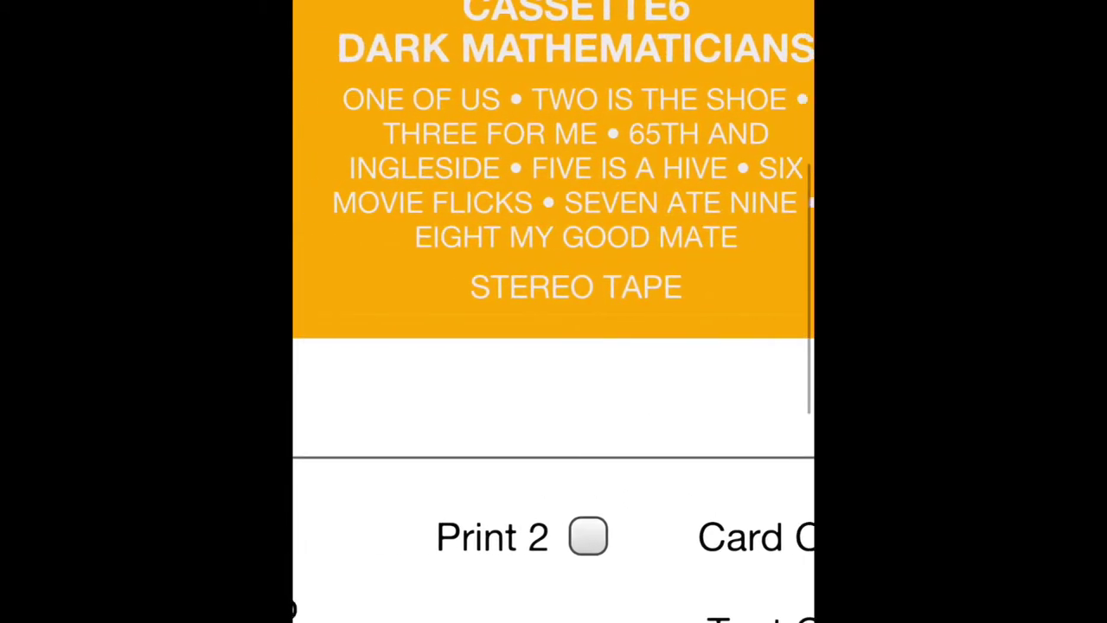
scroll(553, 259, "down", 5)
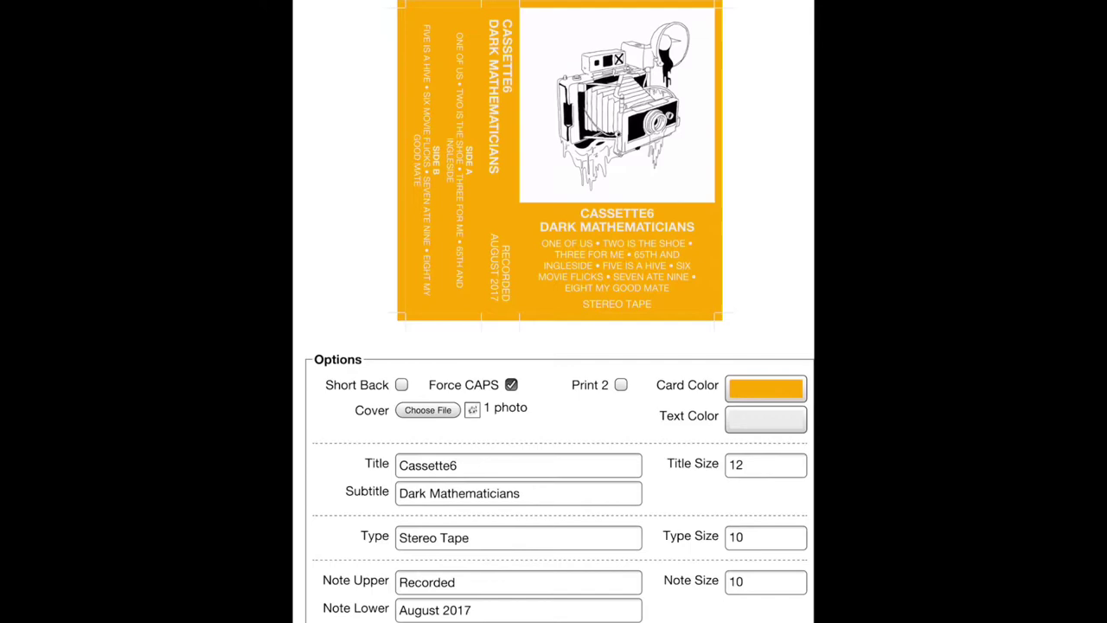
Toggle the Short Back option on and off to test the back flap width.
left_click(401, 385)
left_click(401, 385)
left_click(427, 410)
left_click(553, 173)
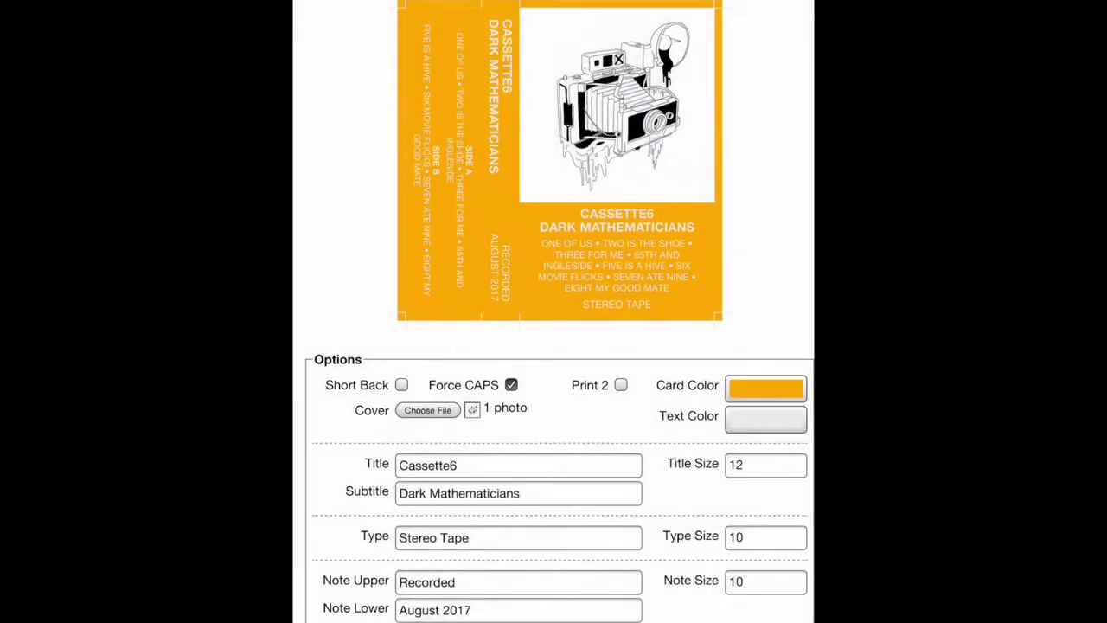
left_click(401, 385)
left_click(402, 384)
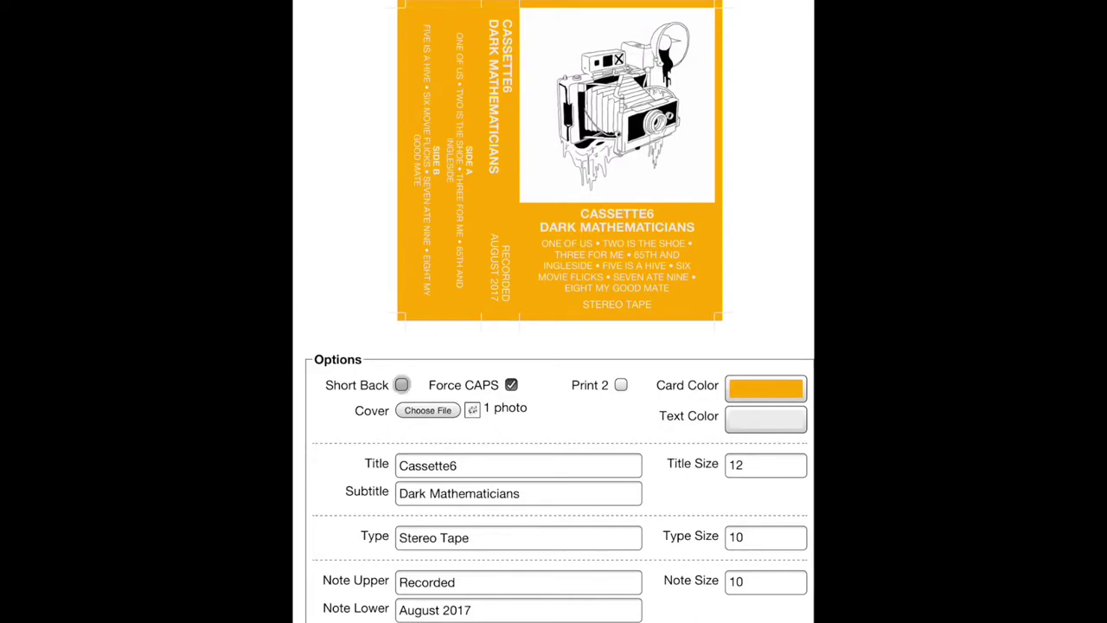
left_click(401, 385)
Turn off Force CAPS for mixed-case text, and test Print 2 with a full-width back flap.
left_click(511, 385)
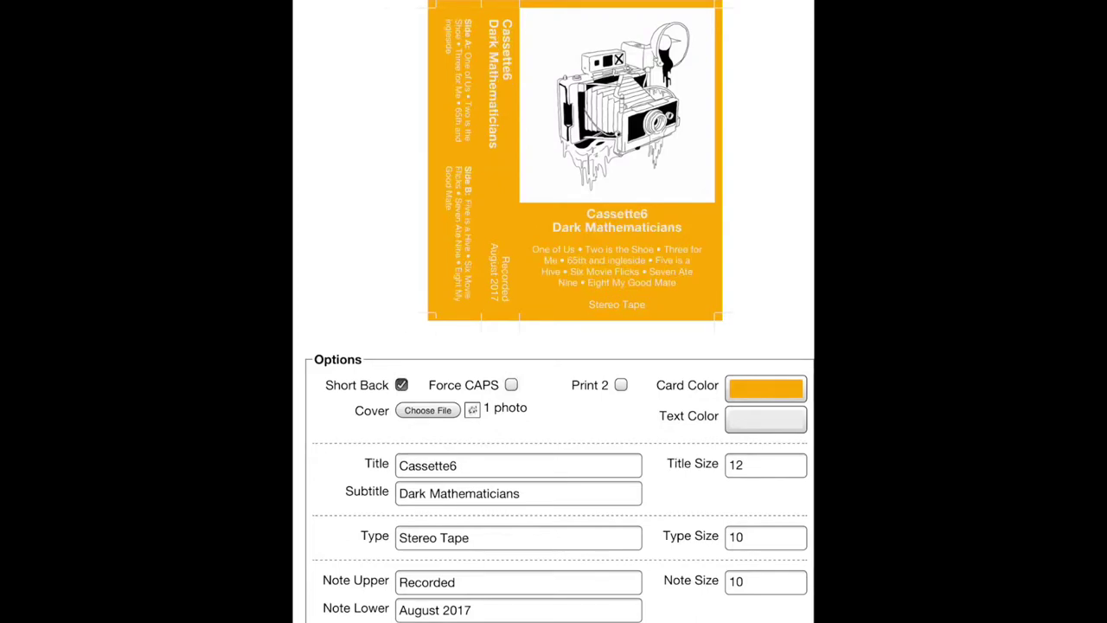
left_click(427, 409)
left_click(553, 173)
left_click(620, 385)
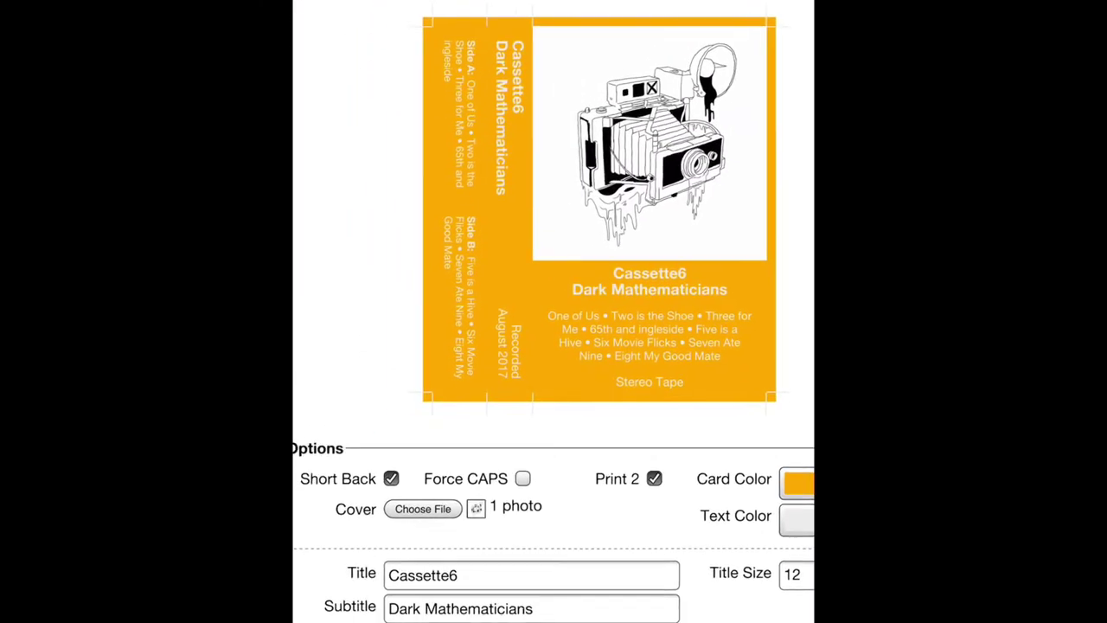
left_click(418, 471)
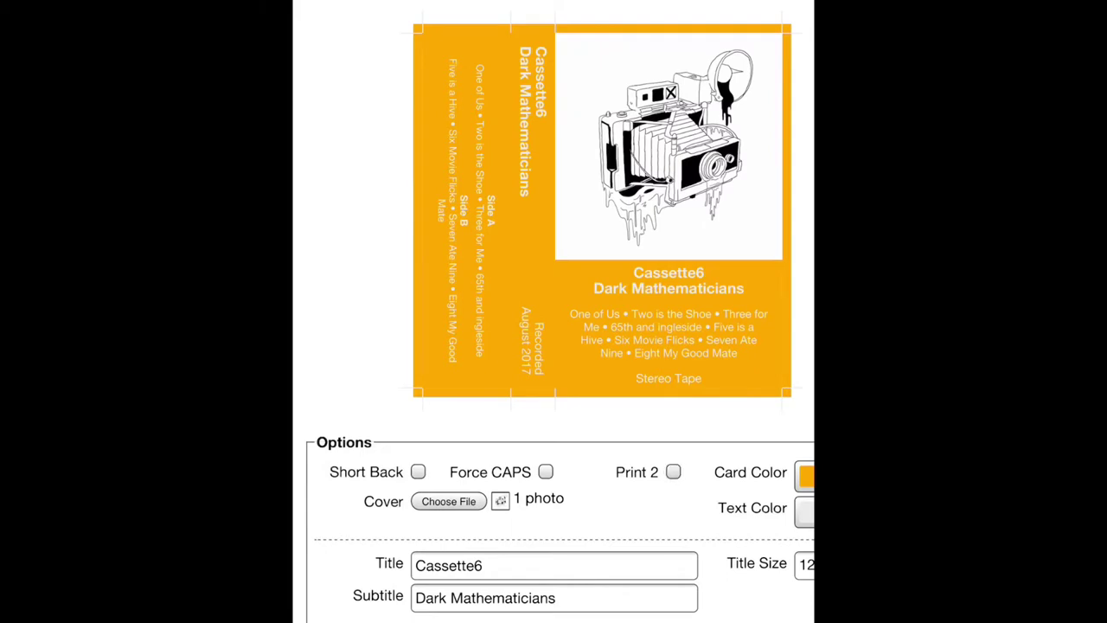
Re-enable Force CAPS for uppercase text, then select the Title Size value 12.
left_click(545, 472)
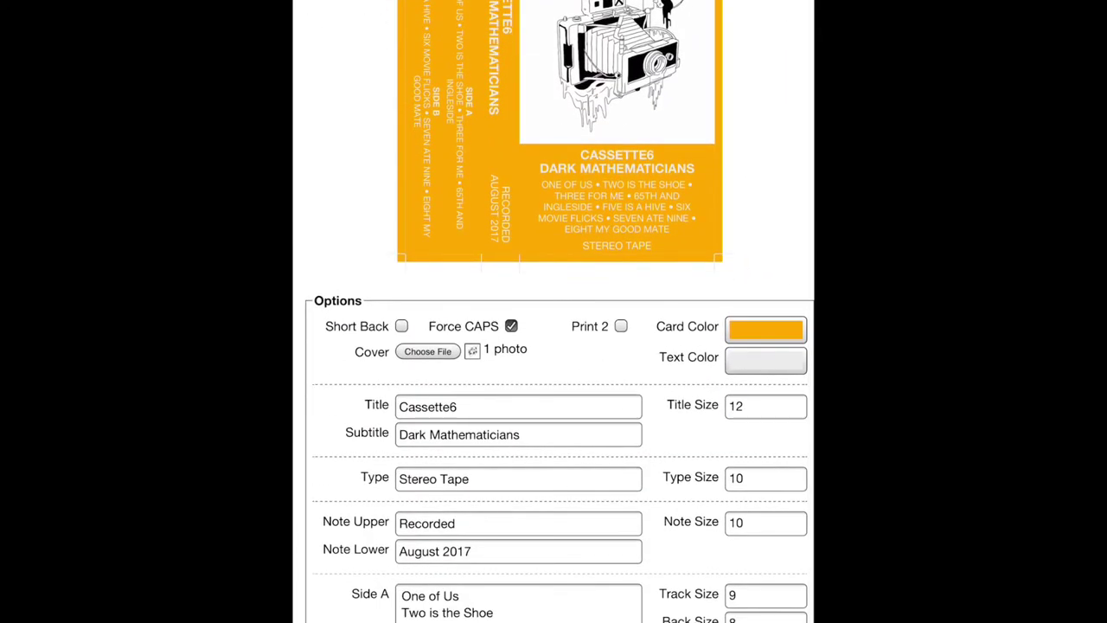
double_click(736, 405)
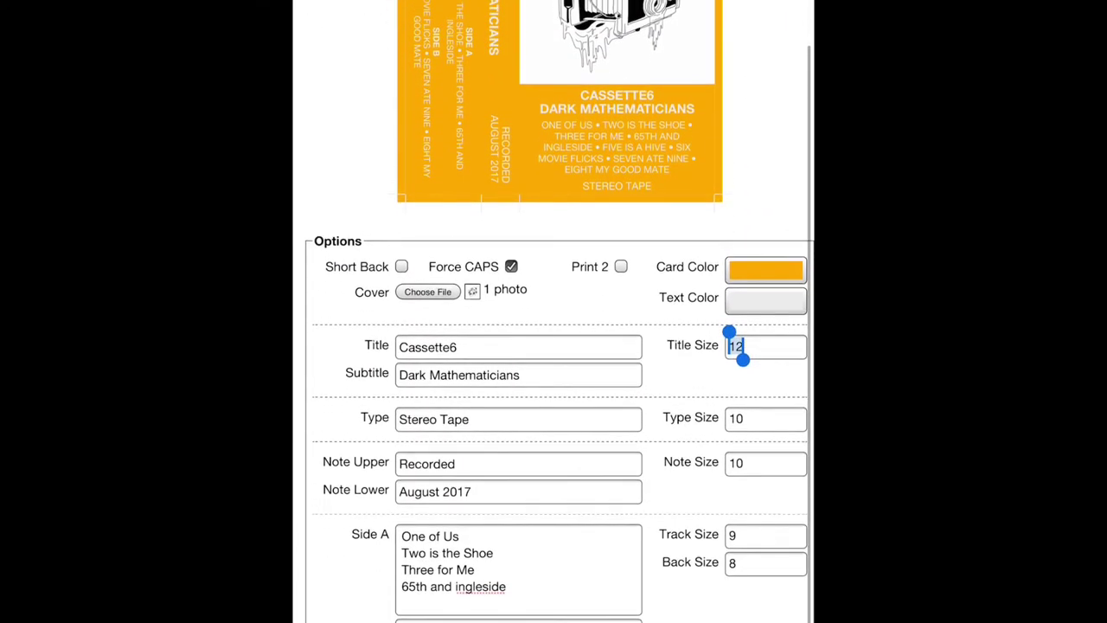
scroll(553, 312, "up", 3)
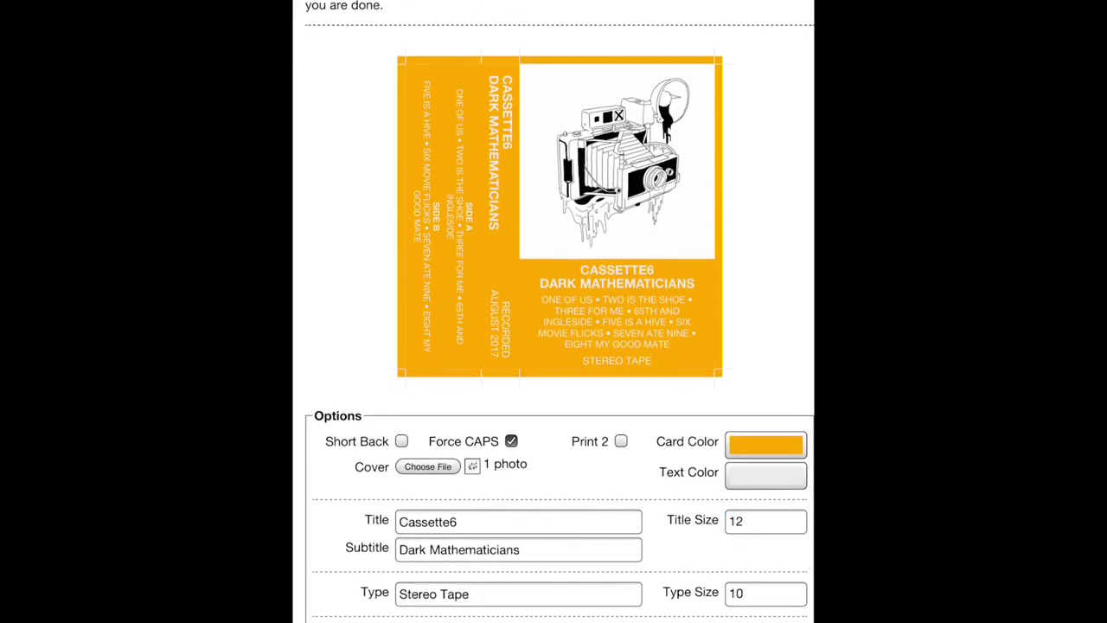
scroll(554, 311, "down", 1)
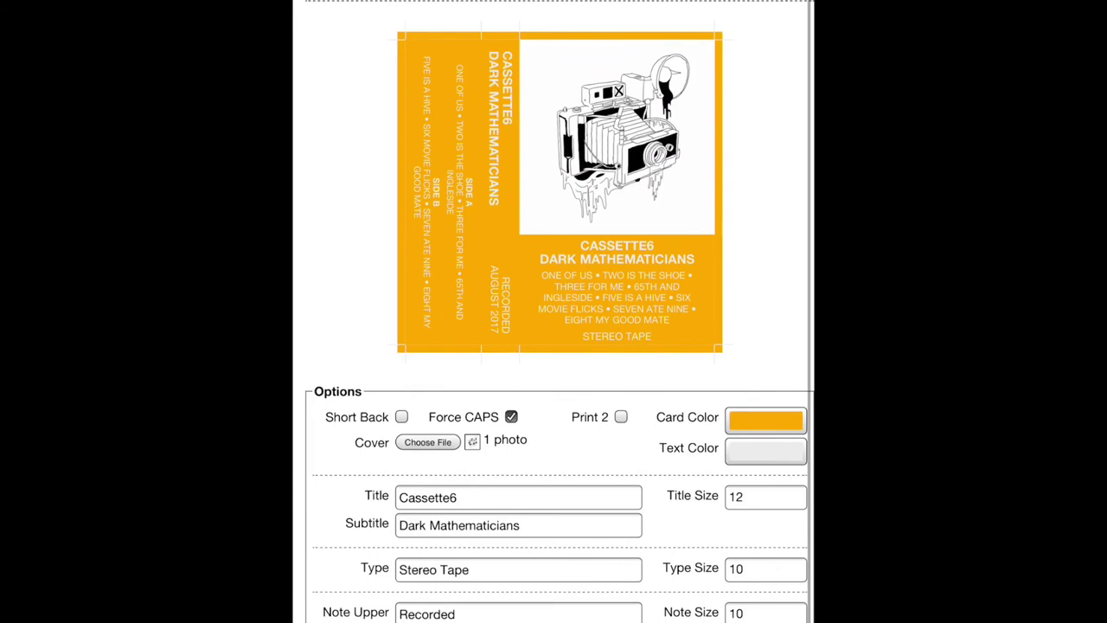